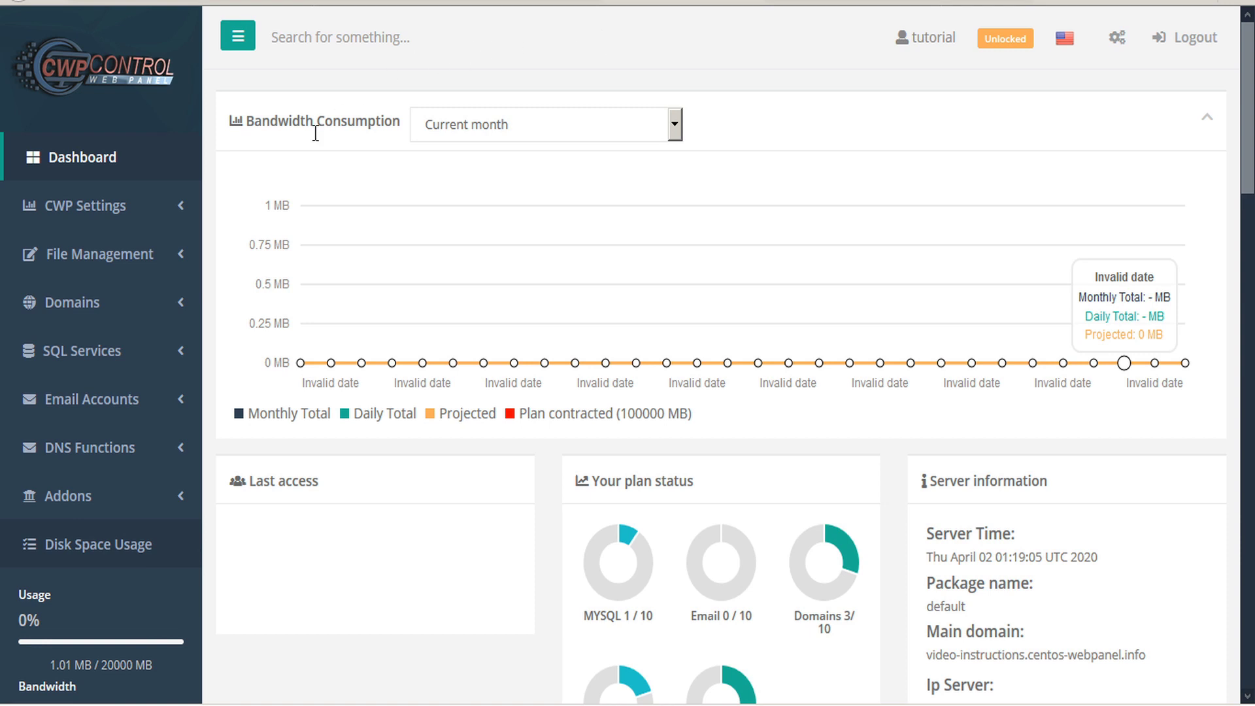
Open the AutoSSL Manager from the Domains section of the CWP dashboard
click(178, 310)
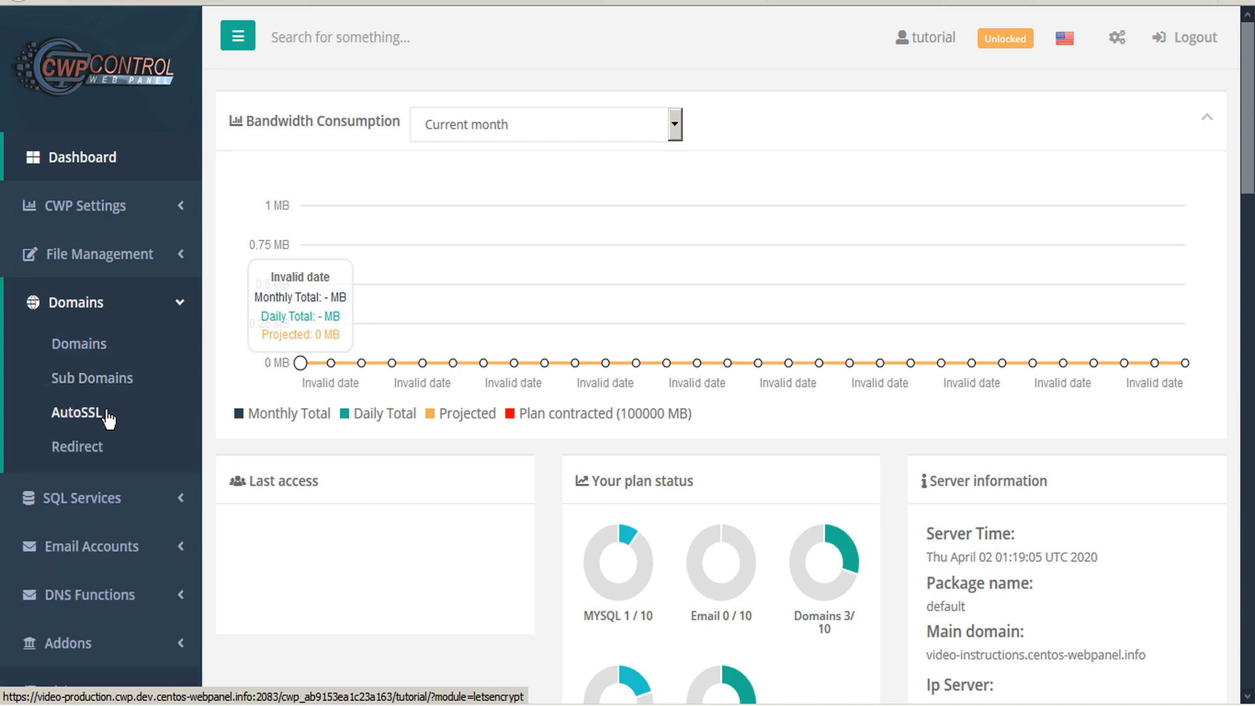
scroll(453, 331, down, 10)
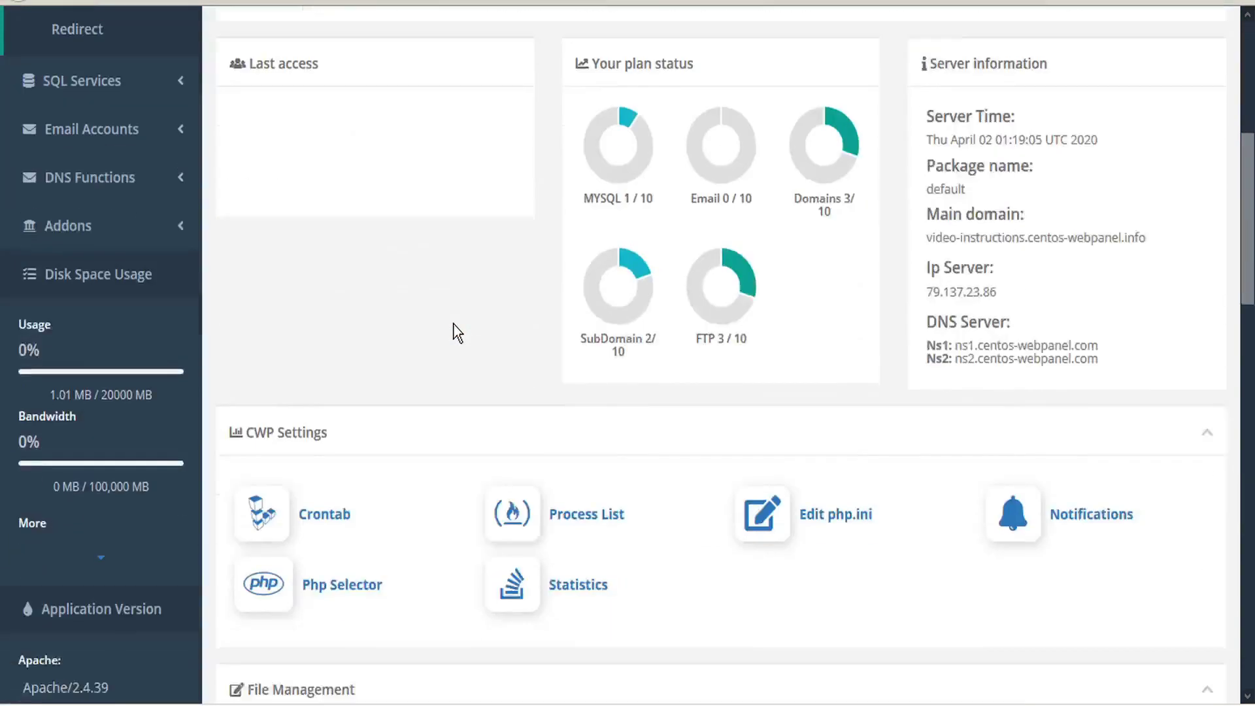
scroll(456, 333, down, 6)
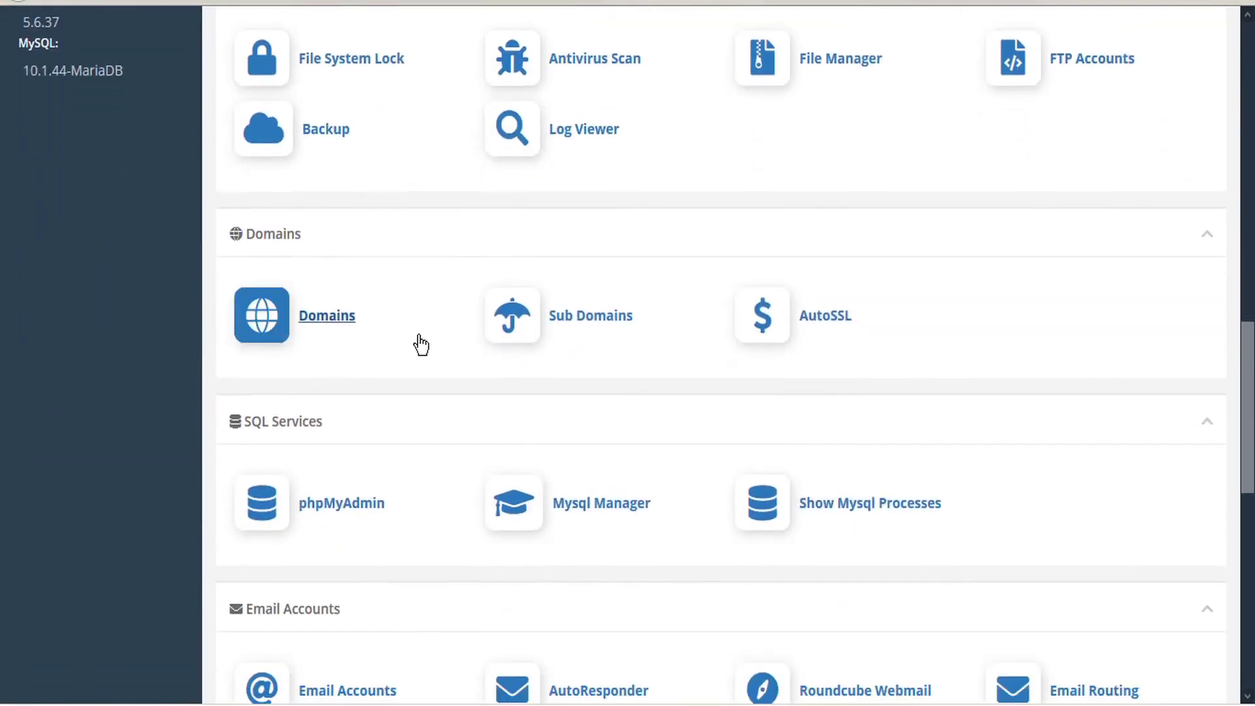
click(841, 320)
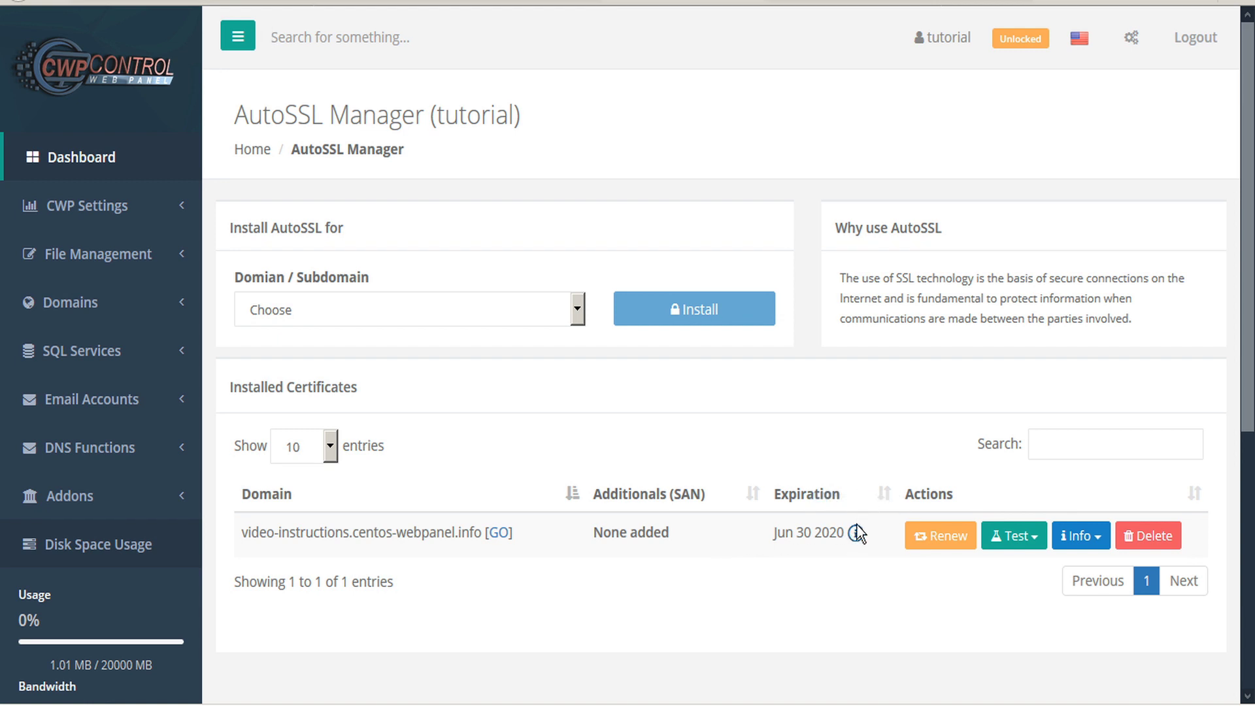
Let the Installed Certificates table load, showing the video-instructions.centos-webpanel.info certificate
mouse_move(855, 541)
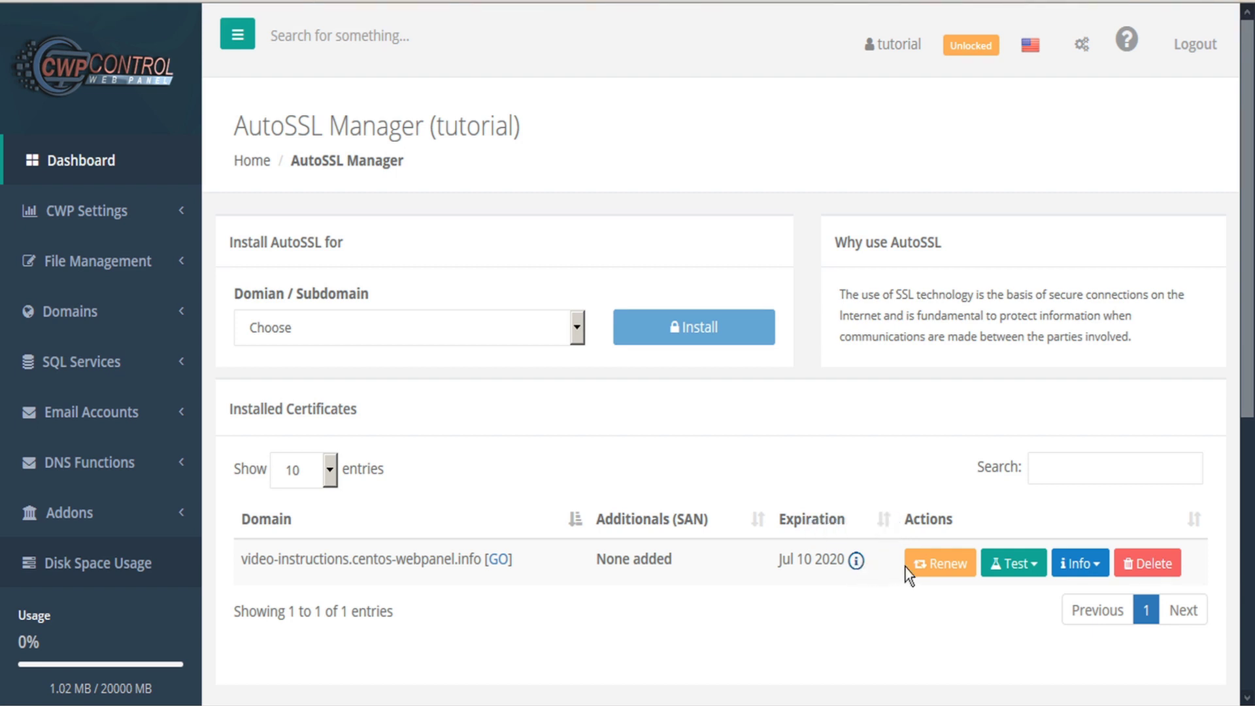
Renew the video-instructions.centos-webpanel.info certificate and verify it with the SSLCerty tester
click(939, 575)
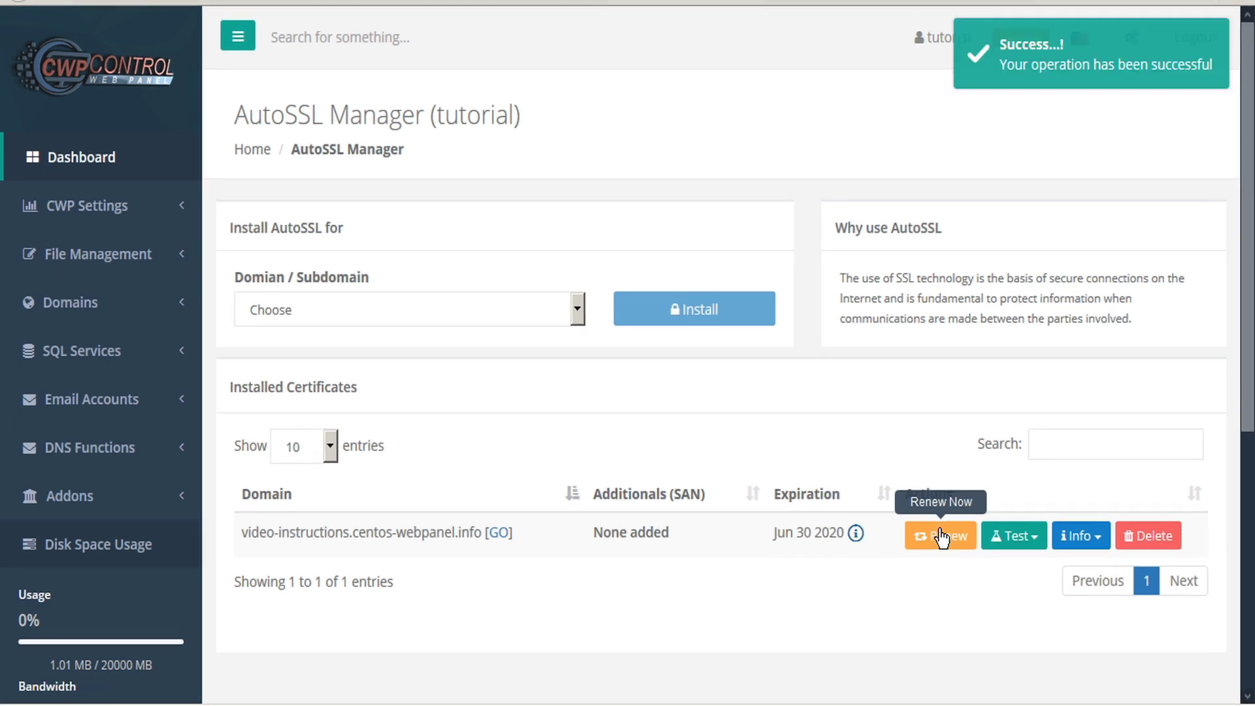
click(1036, 537)
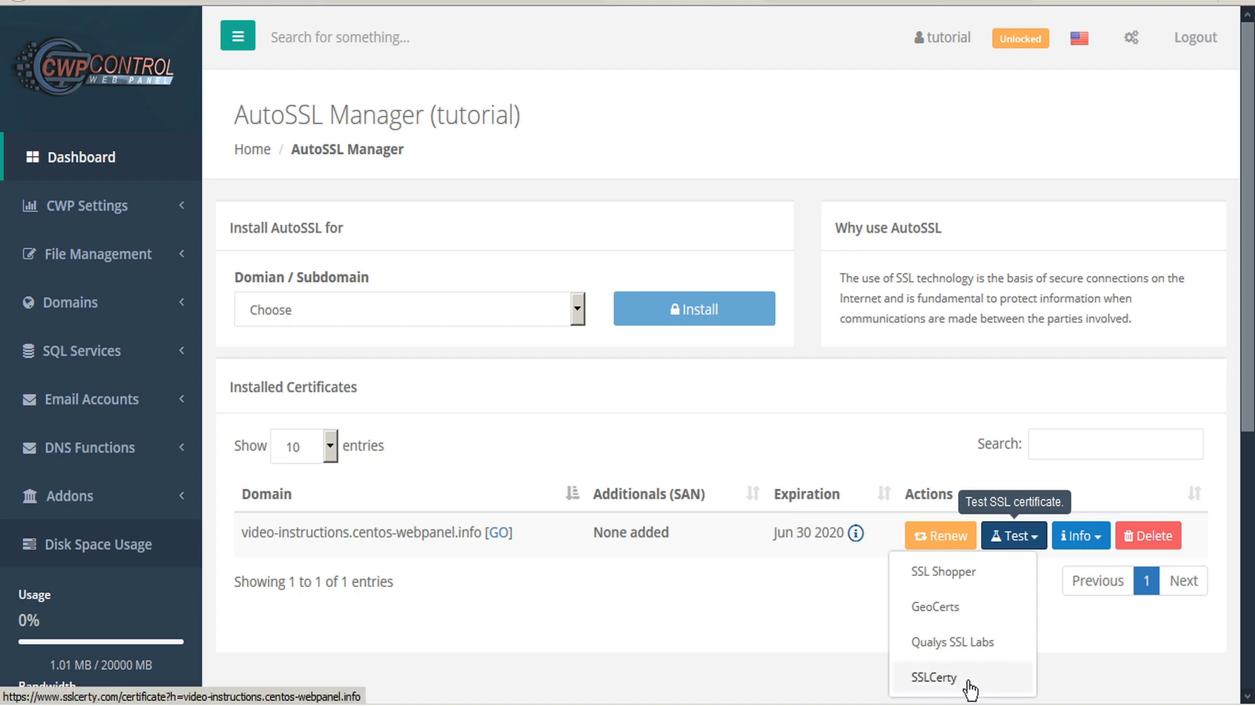
click(934, 678)
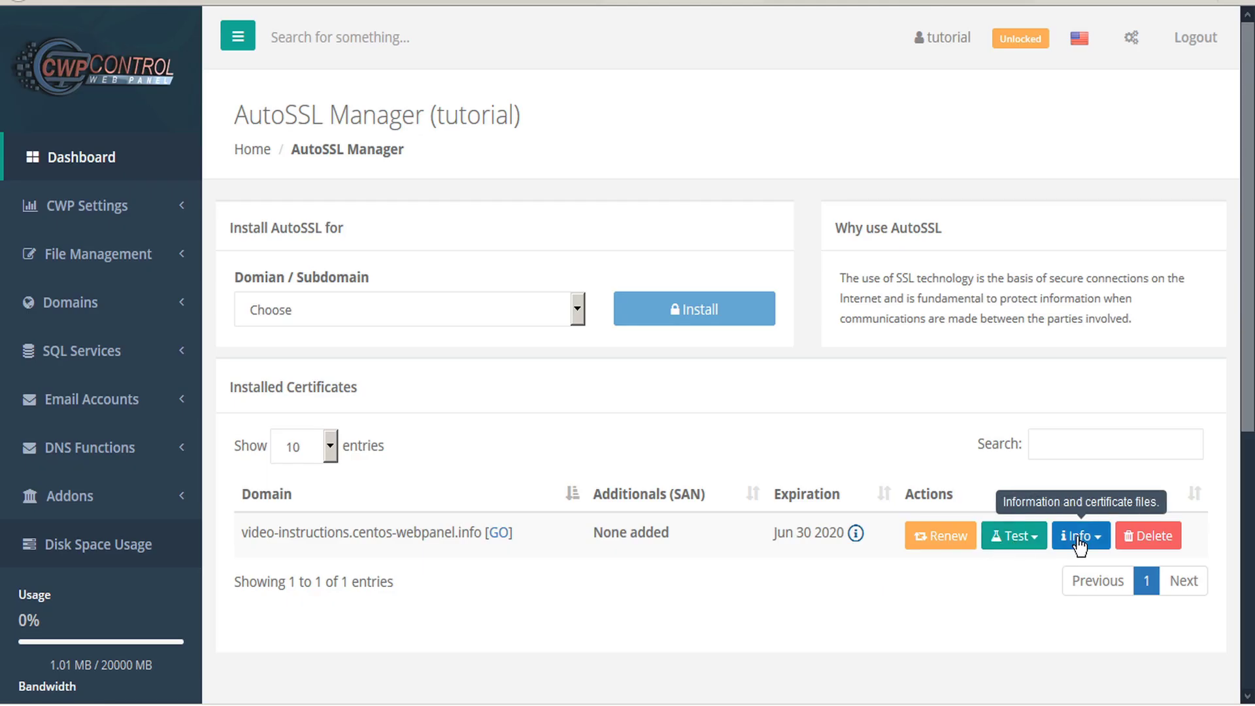
click(1089, 537)
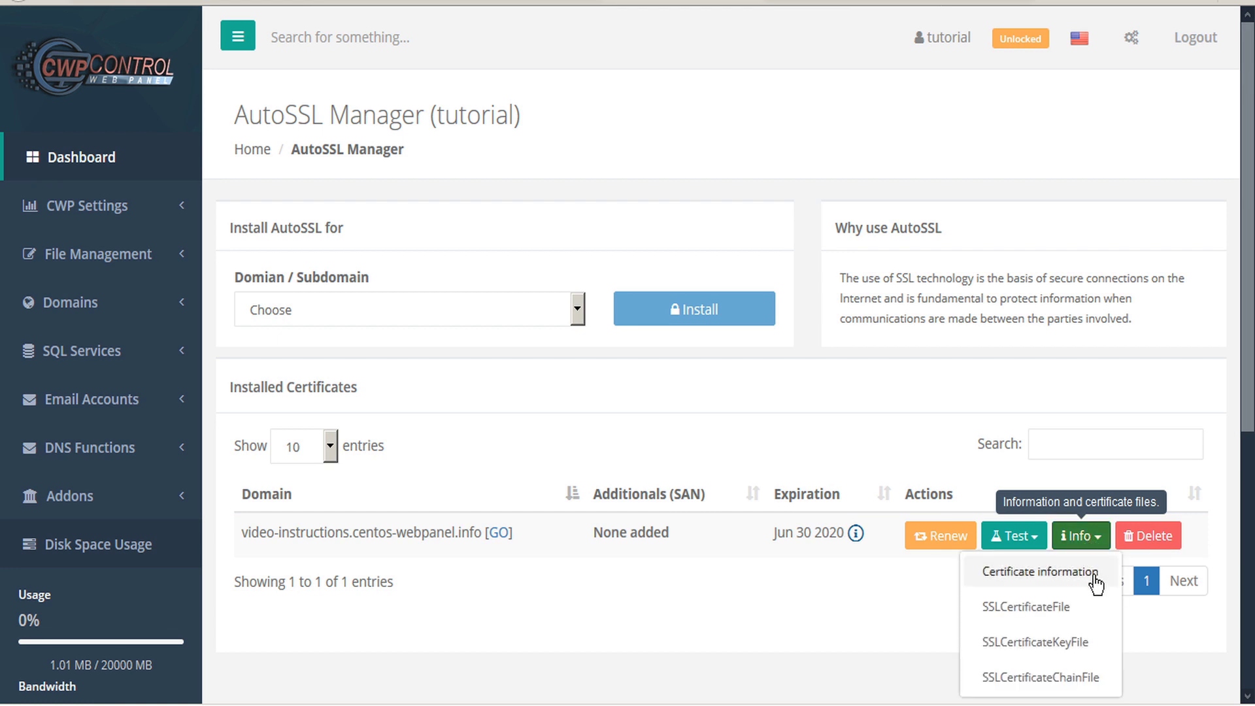
click(1092, 572)
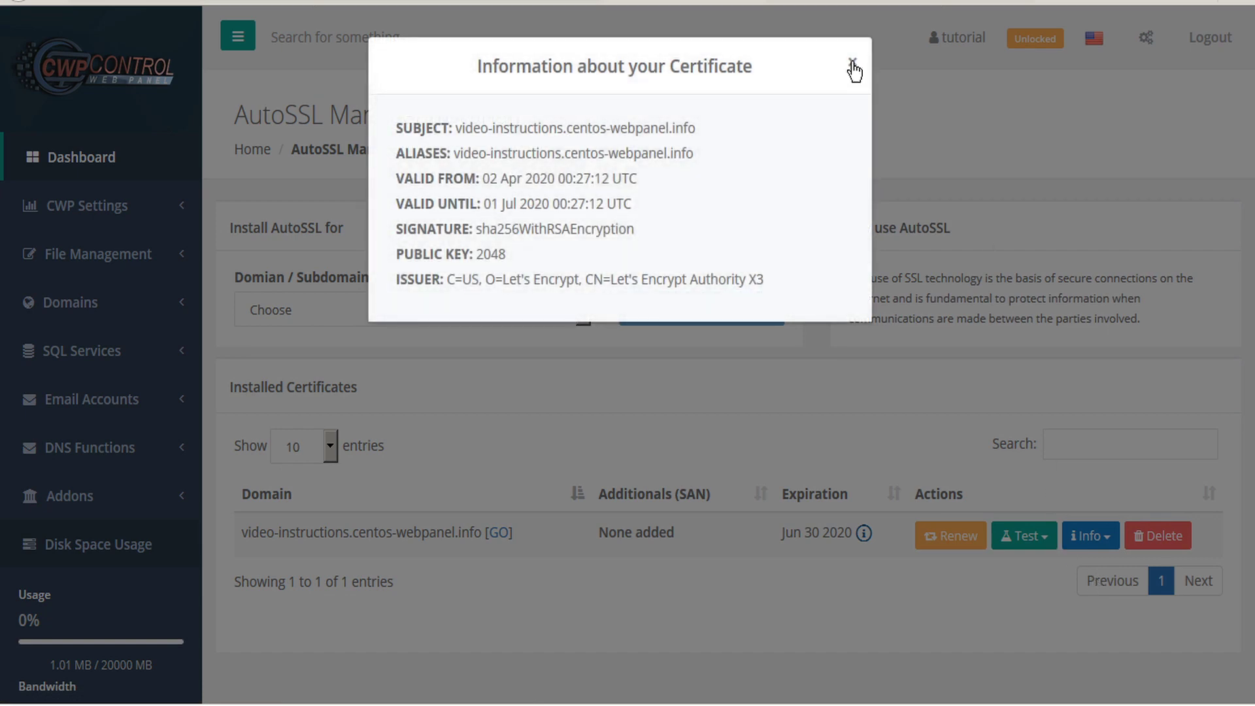
click(852, 63)
click(1089, 551)
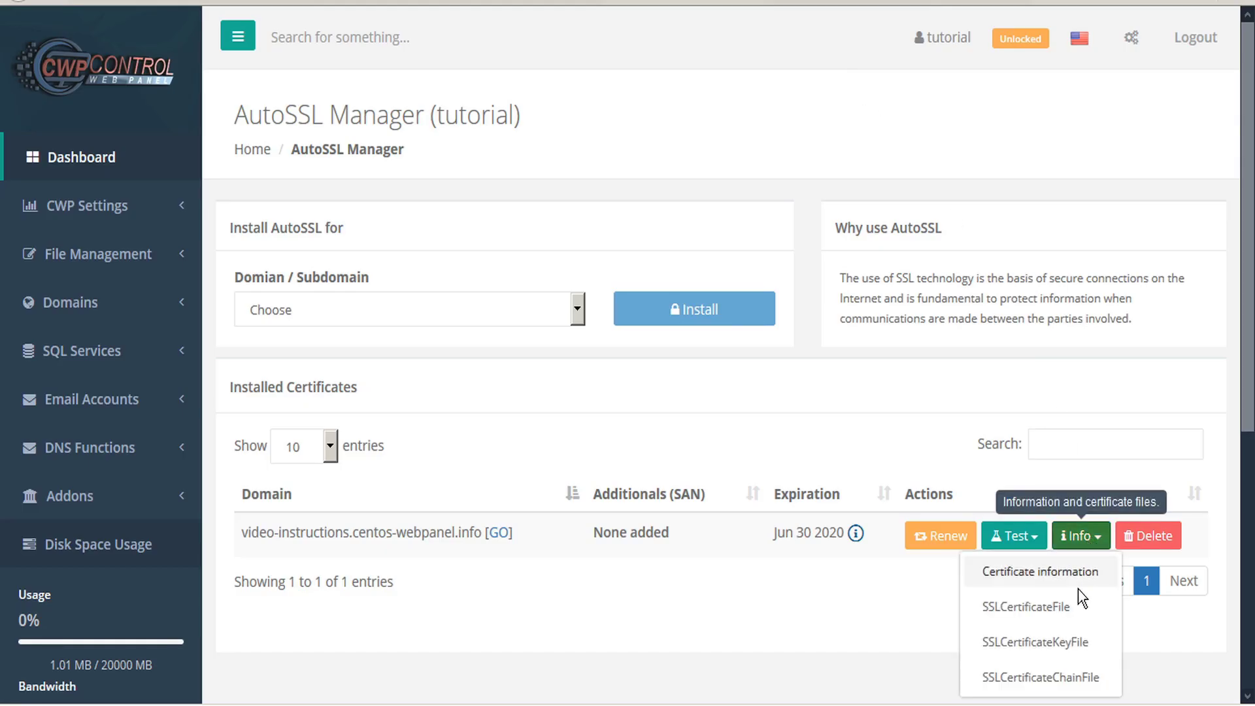
click(1072, 608)
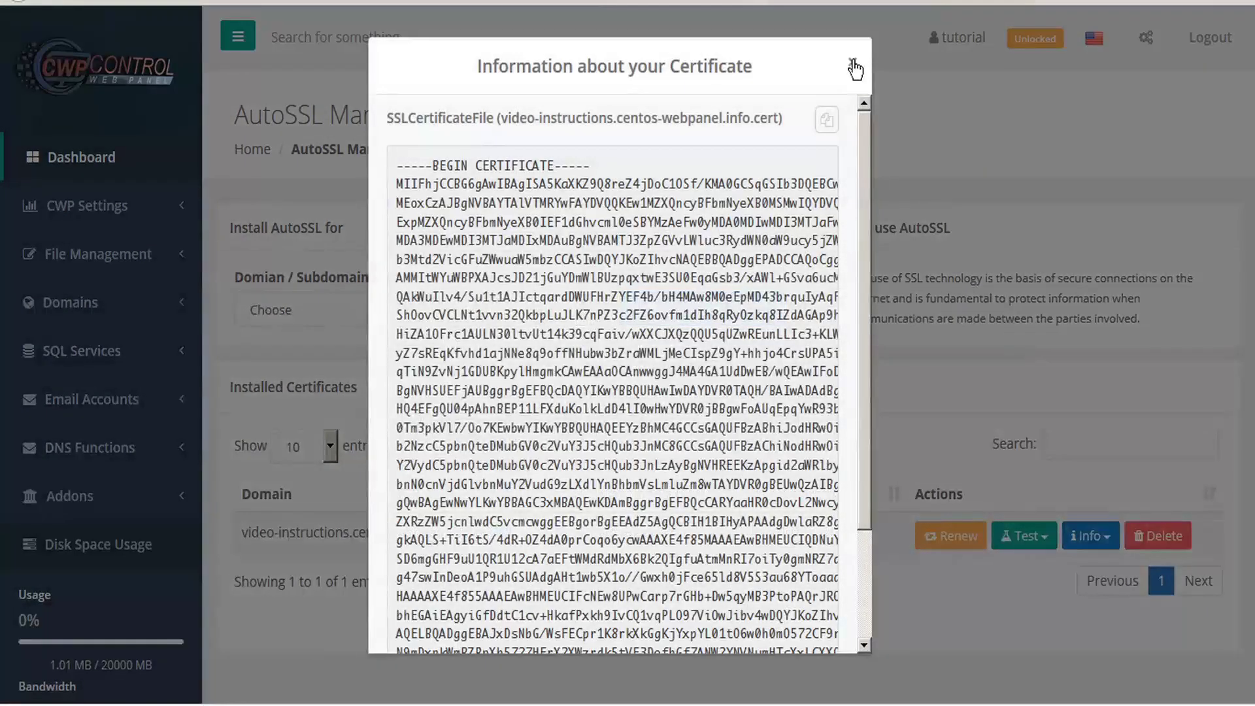
click(852, 64)
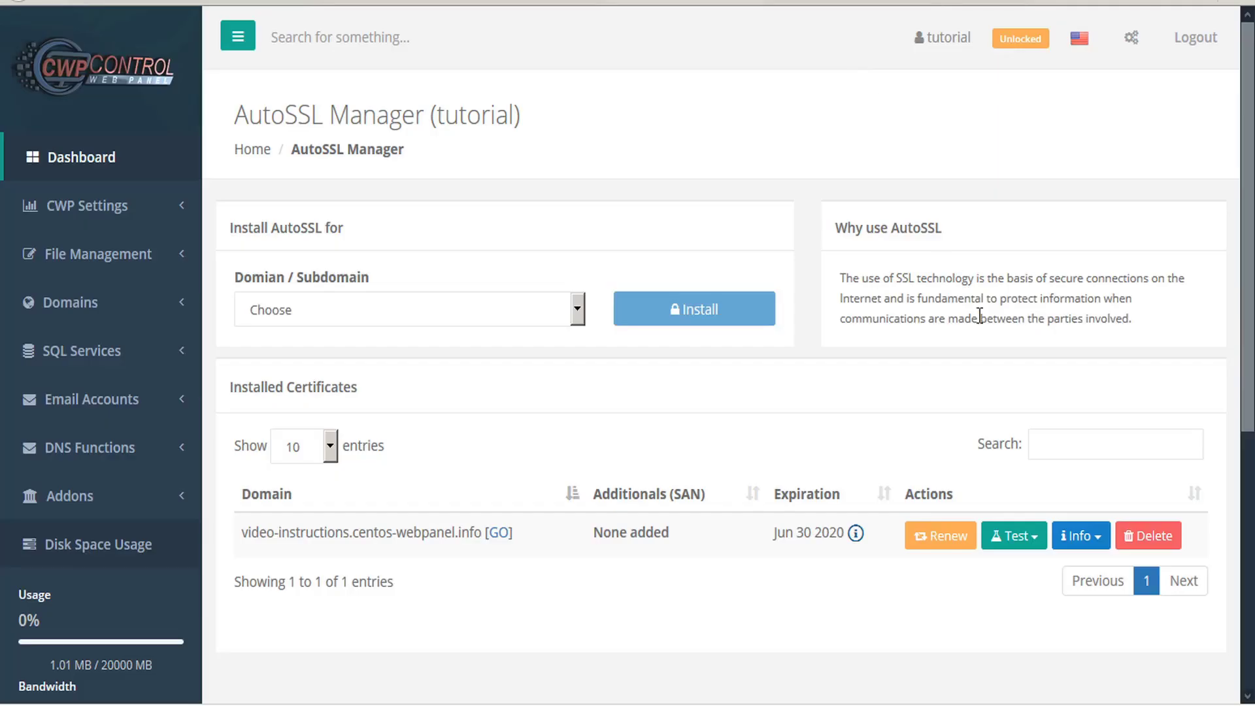
click(1080, 536)
click(1082, 646)
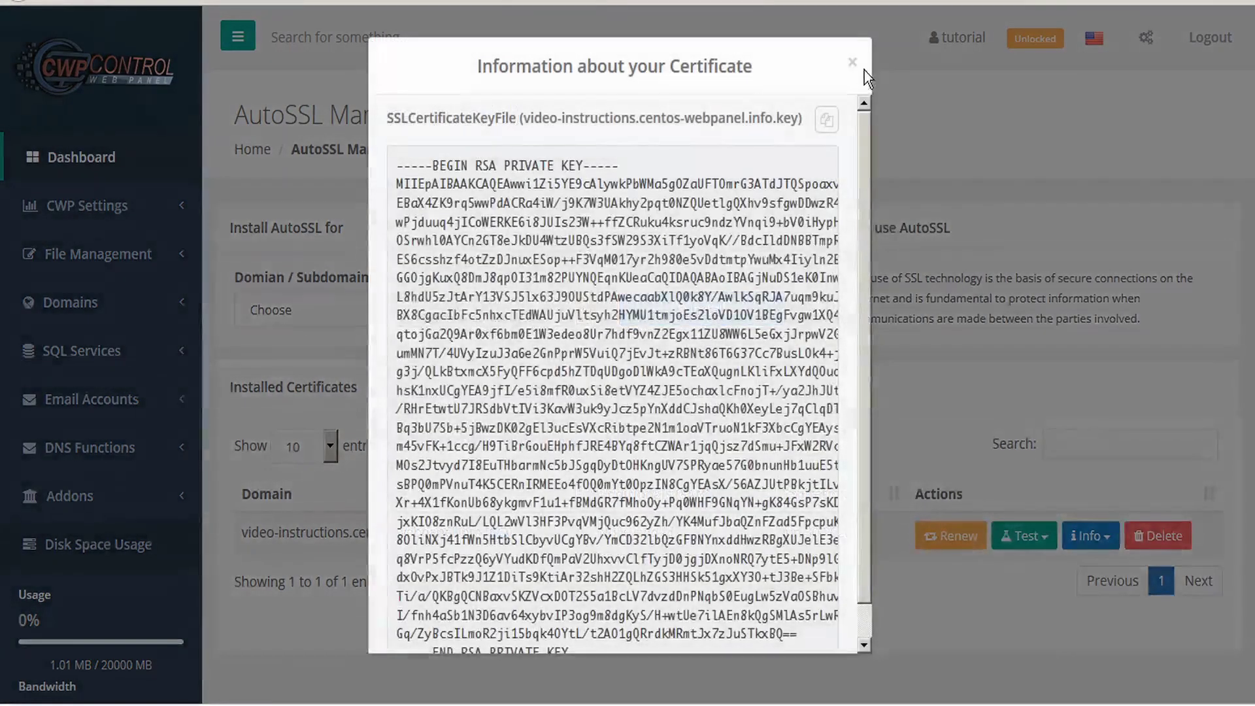
click(852, 62)
click(1081, 537)
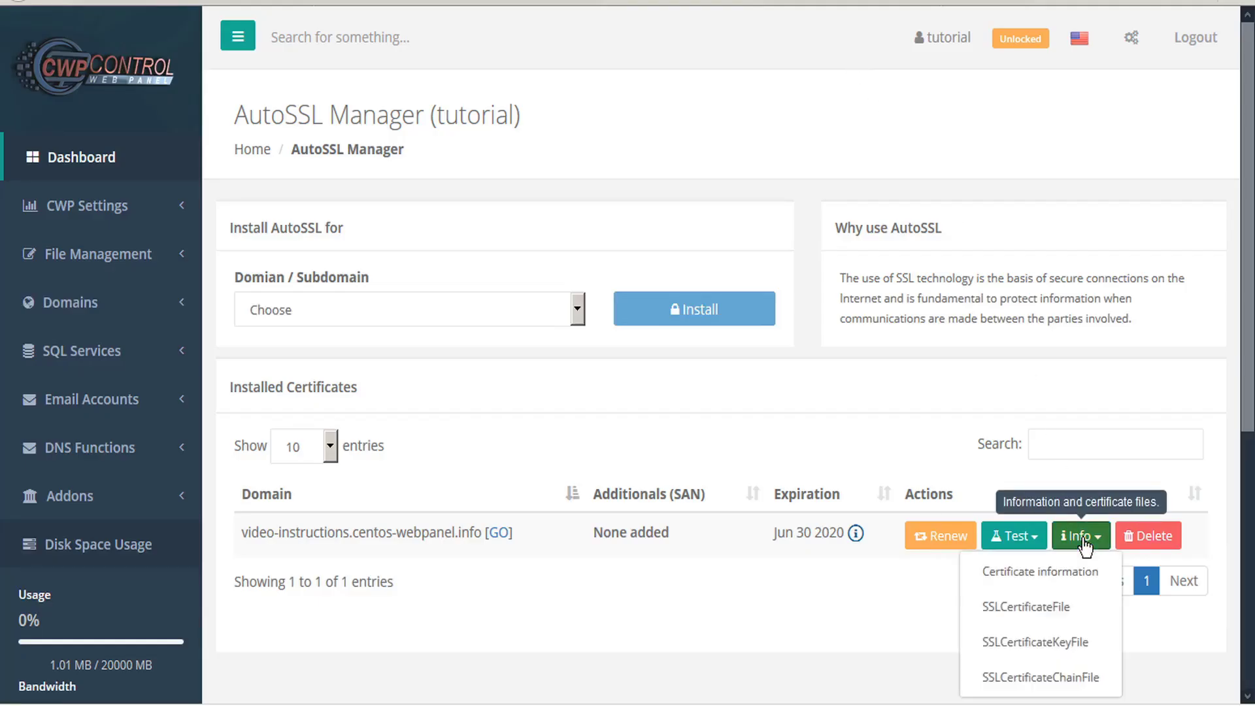
click(1080, 681)
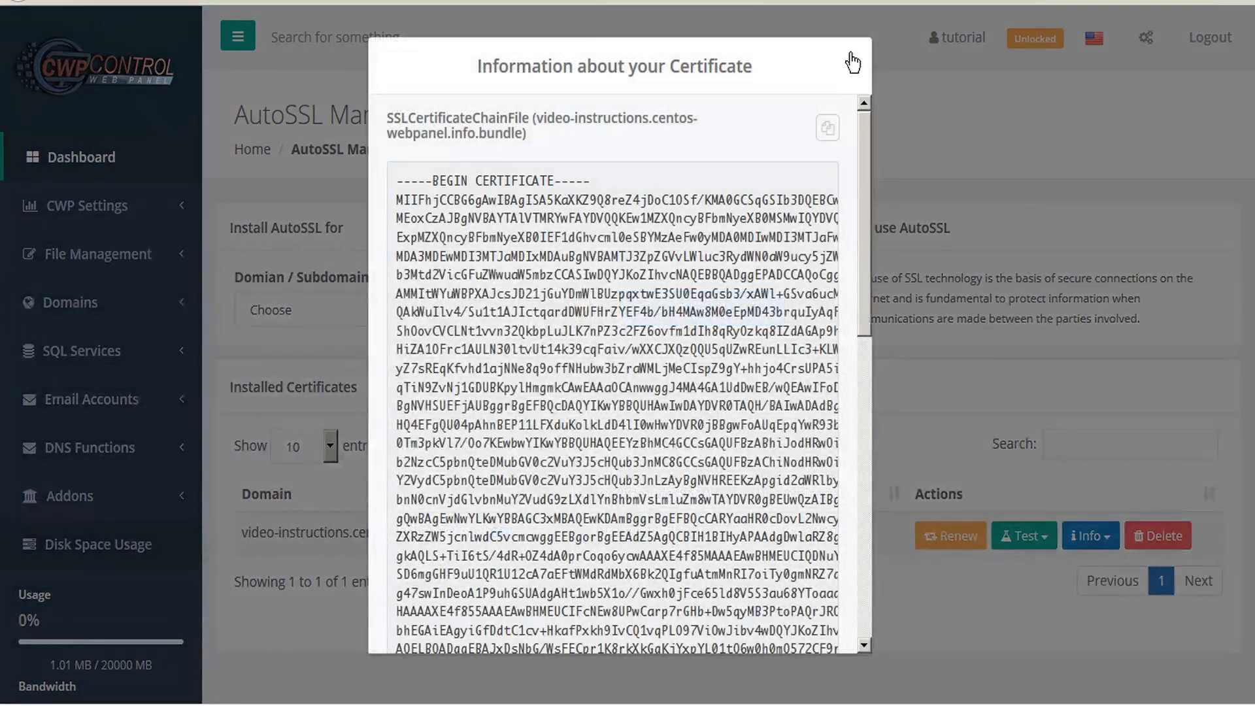
click(852, 62)
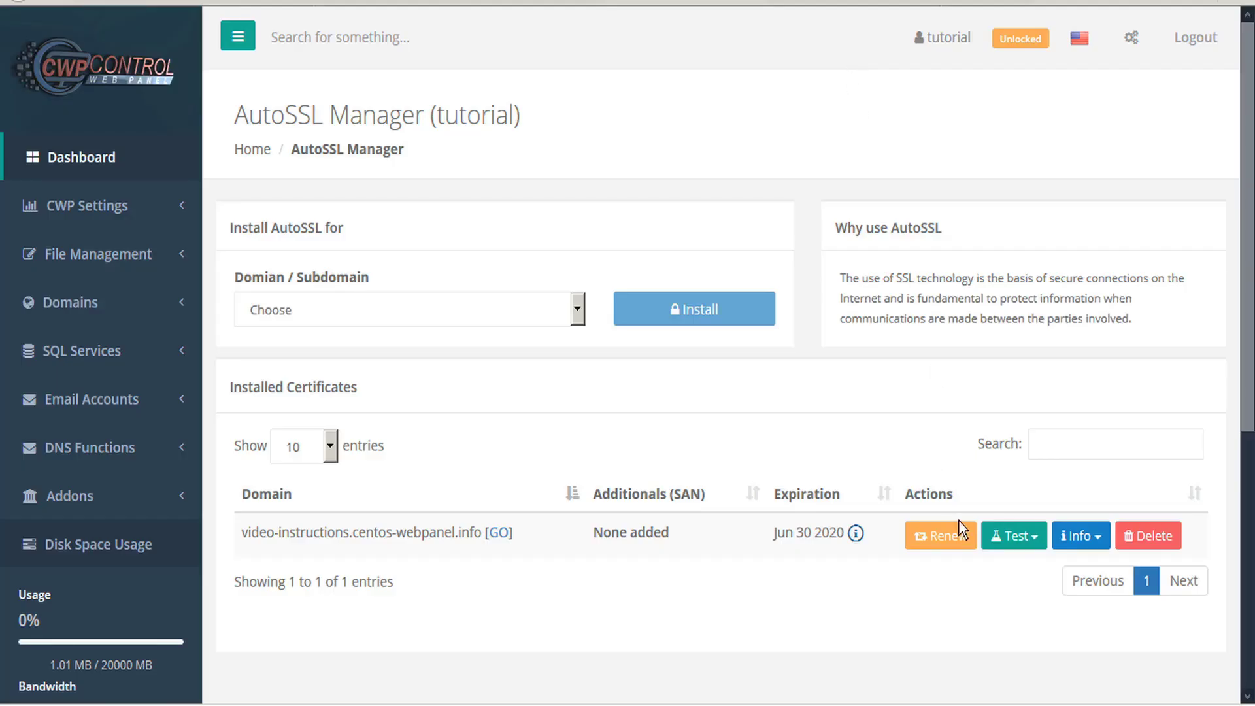
Delete the video-instructions.centos-webpanel.info certificate, cancelling the first prompt and confirming the second
click(1166, 539)
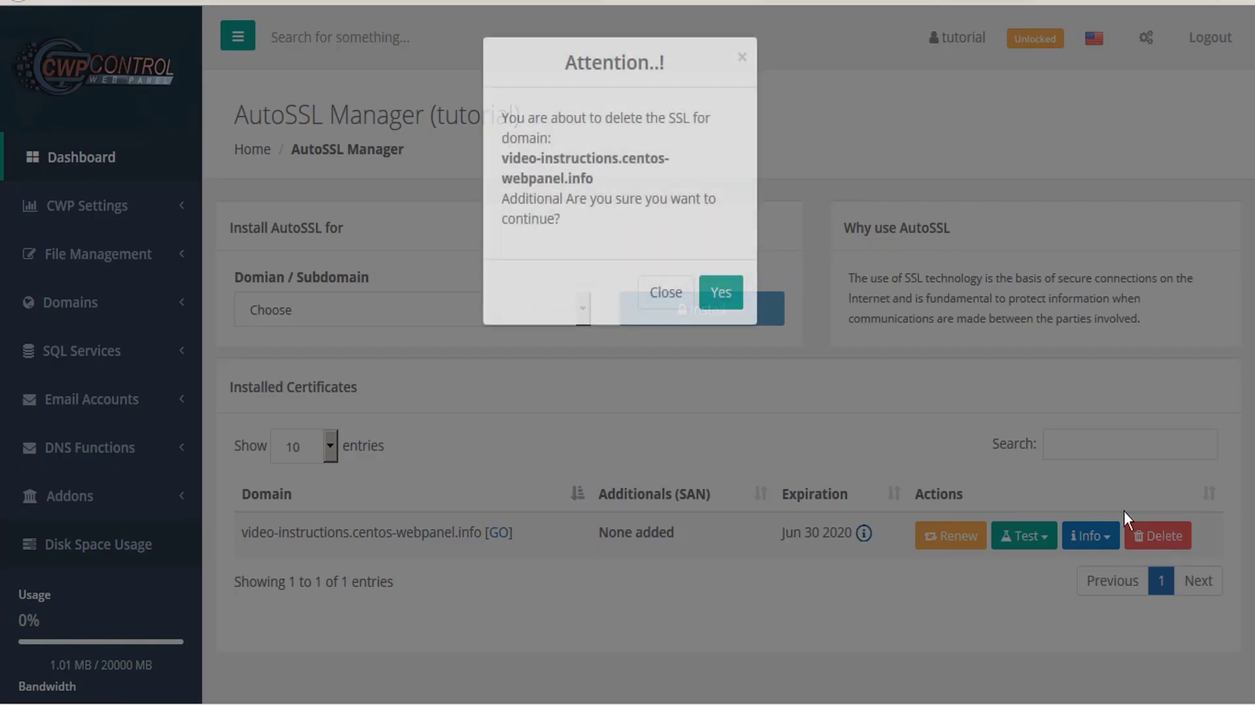
click(668, 300)
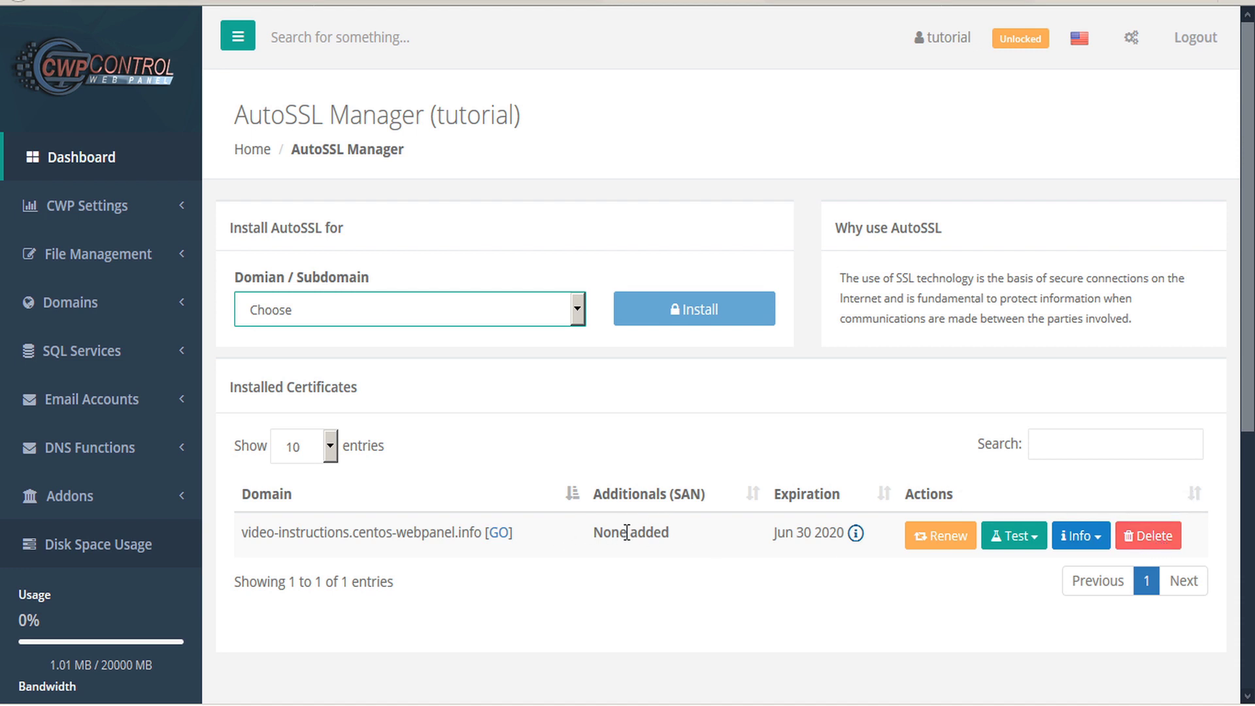
click(1154, 540)
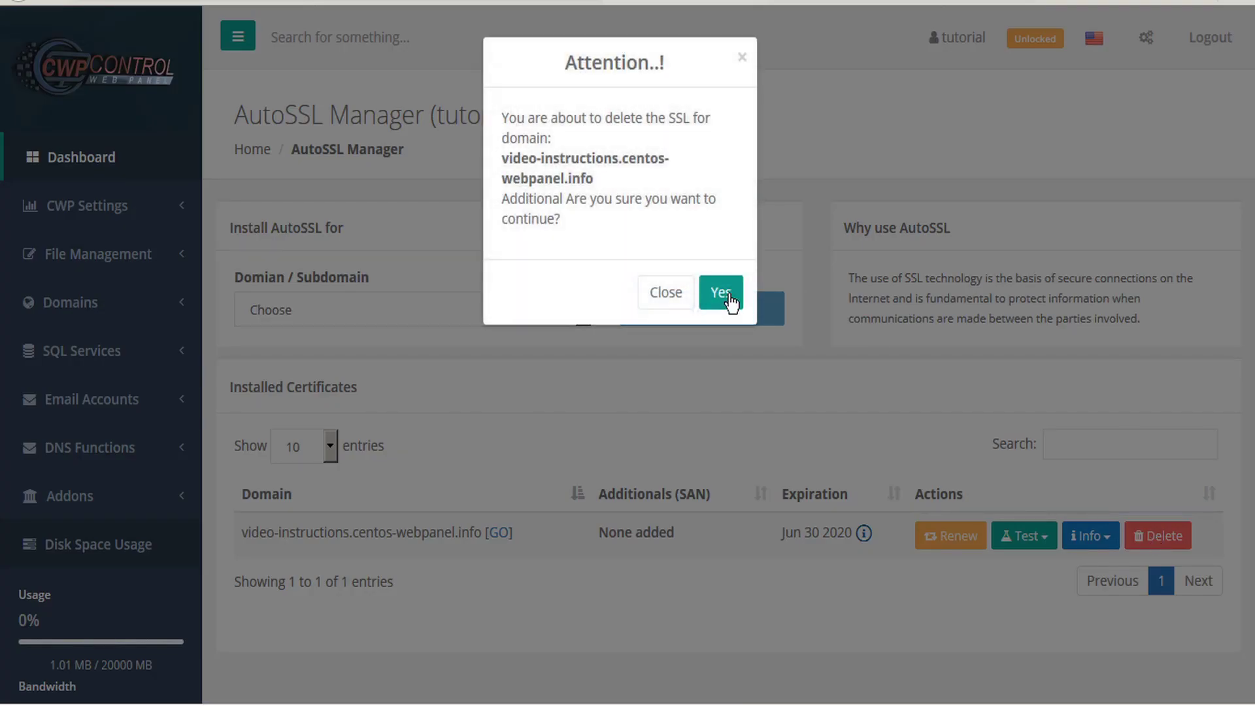
click(724, 295)
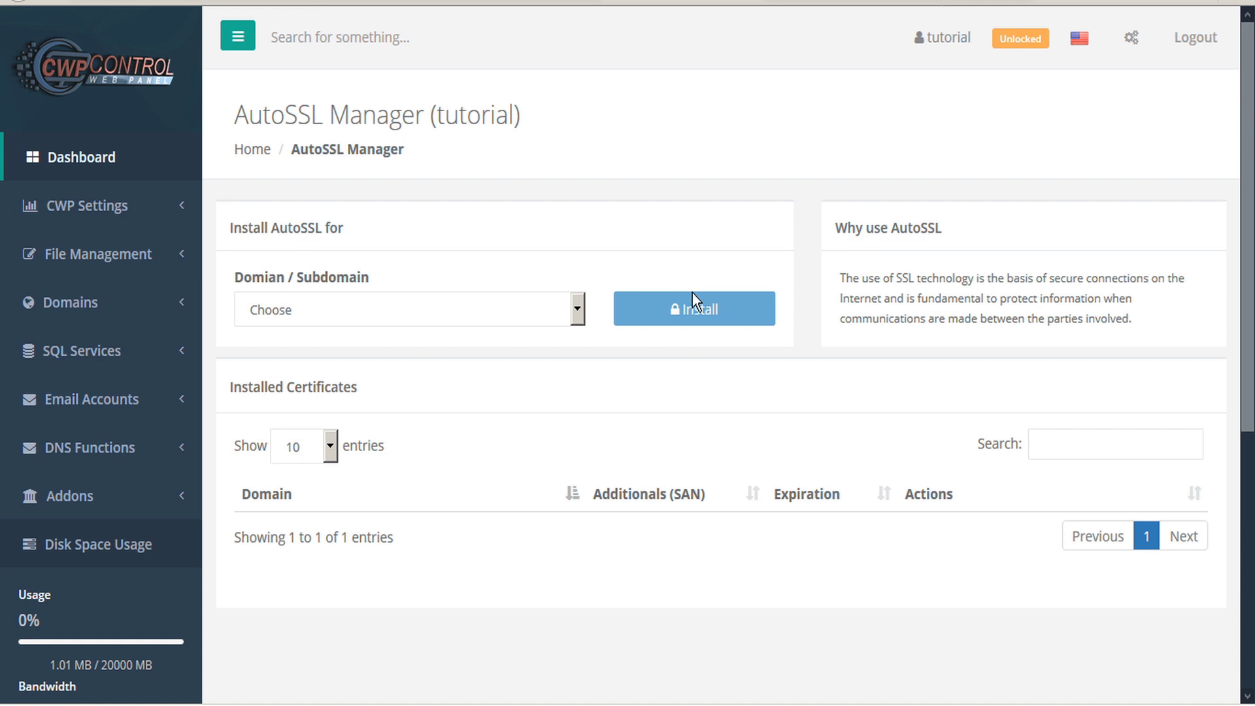
Install a certificate for video-instructions.centos-webpanel.info including mail, webmail and cpanel SANs
click(577, 317)
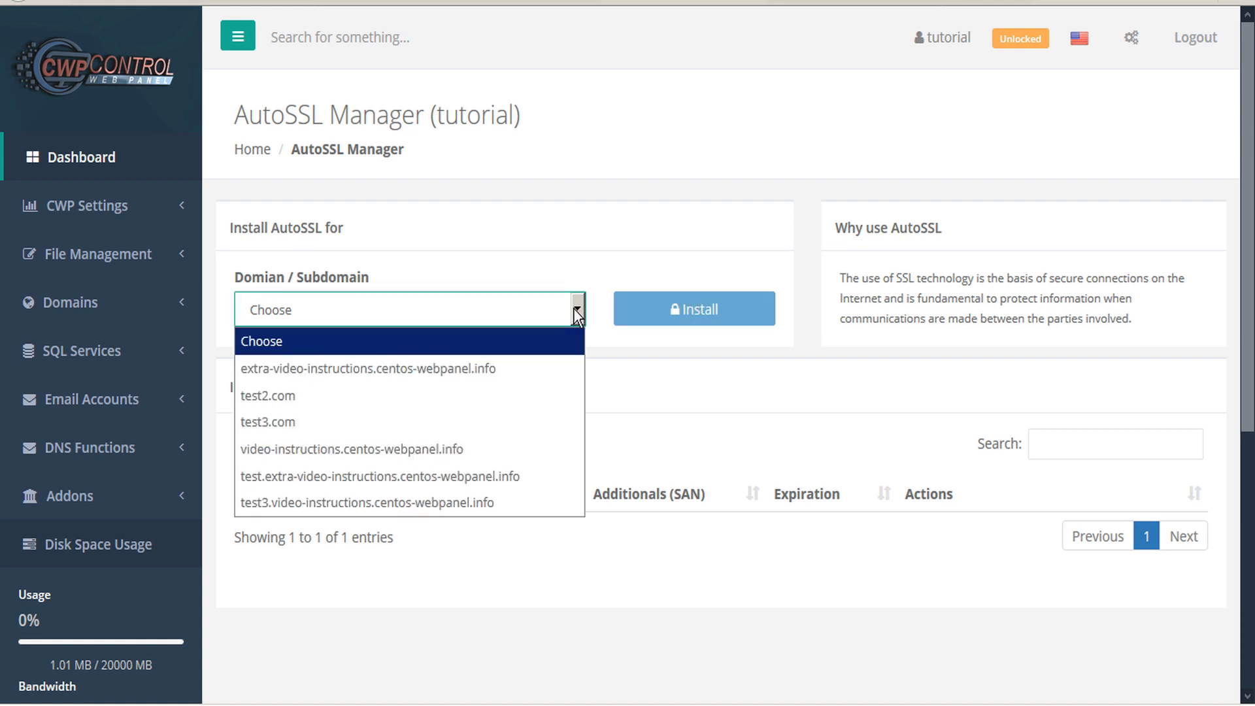
click(497, 451)
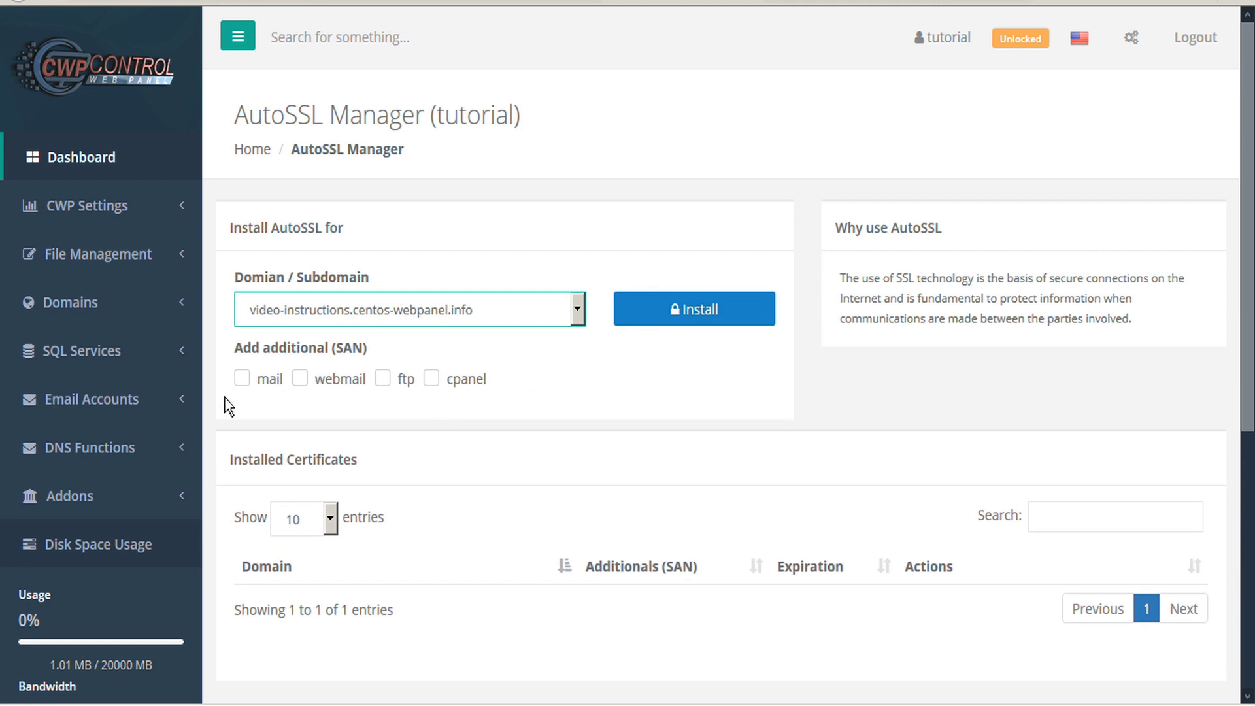
click(241, 379)
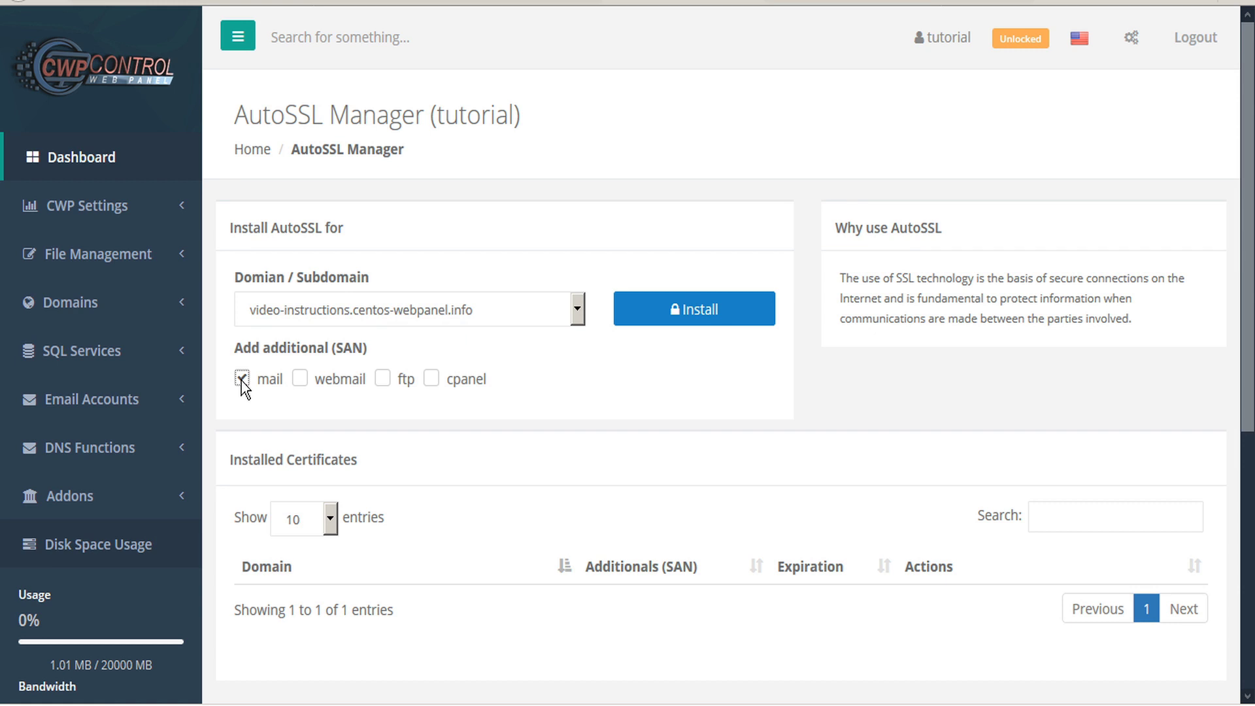
click(301, 377)
click(431, 379)
click(709, 310)
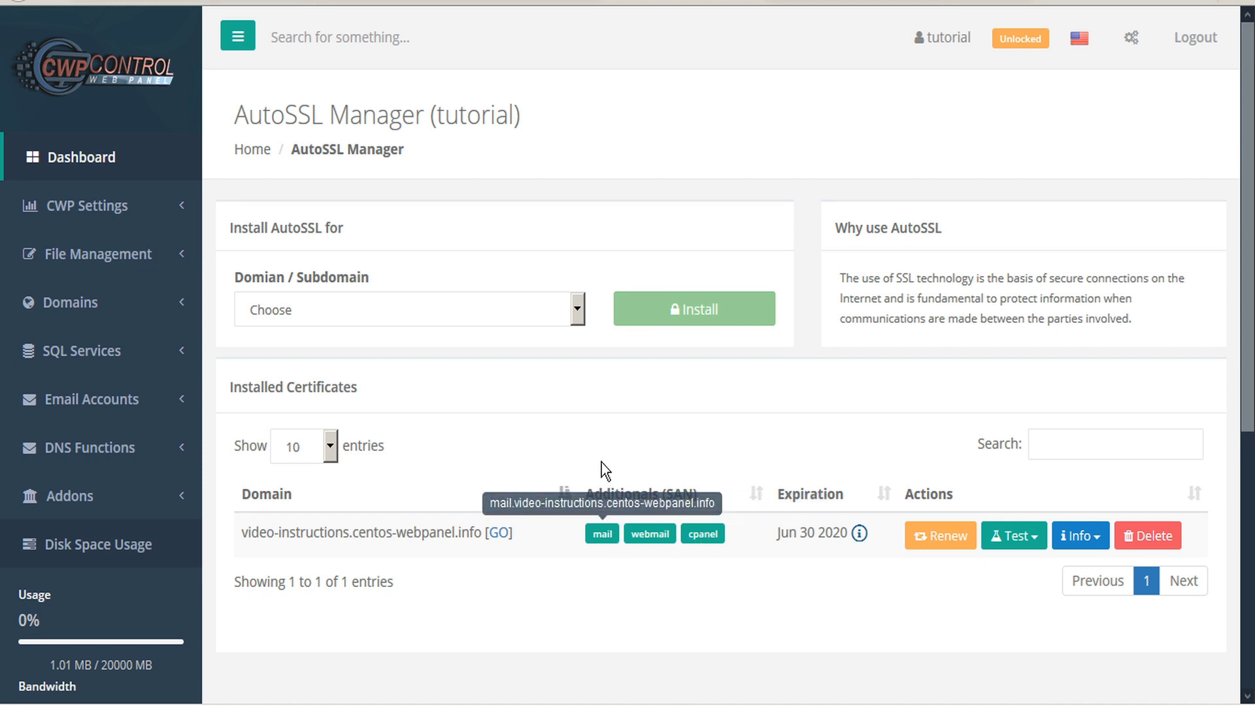
Choose extra-video-instructions.centos-webpanel.info as the Domain/Subdomain to validate for AutoSSL
click(577, 311)
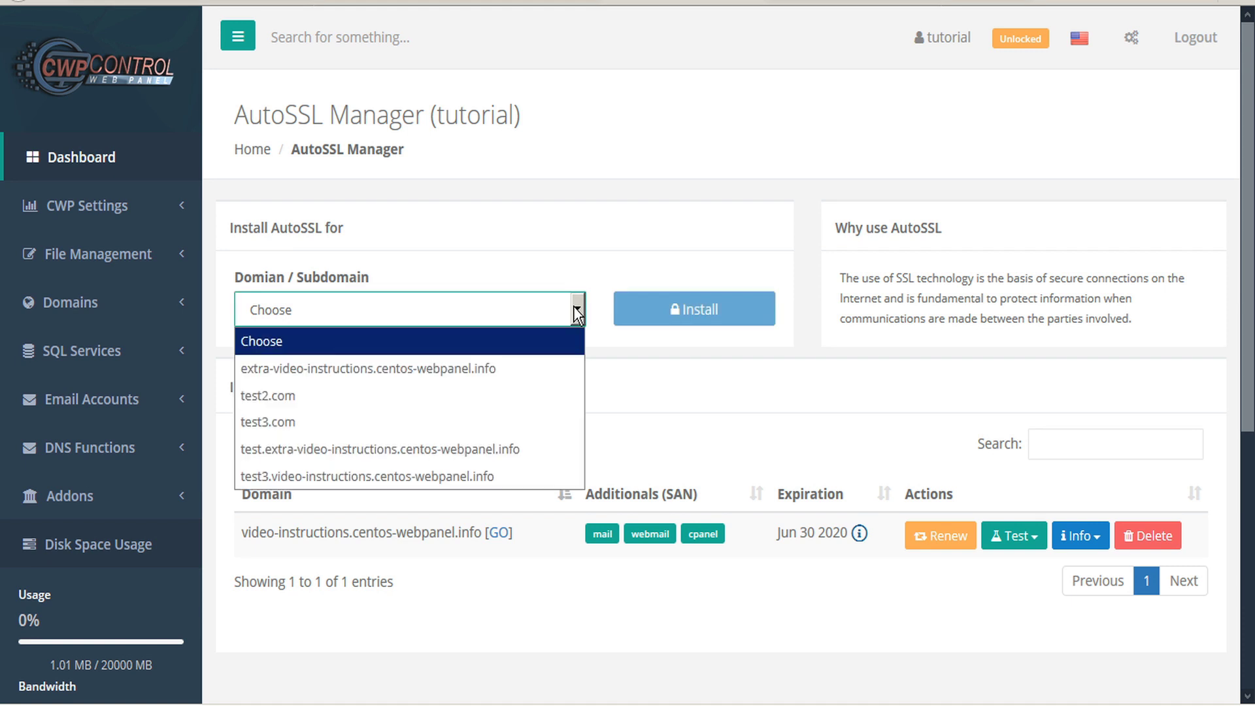
click(520, 368)
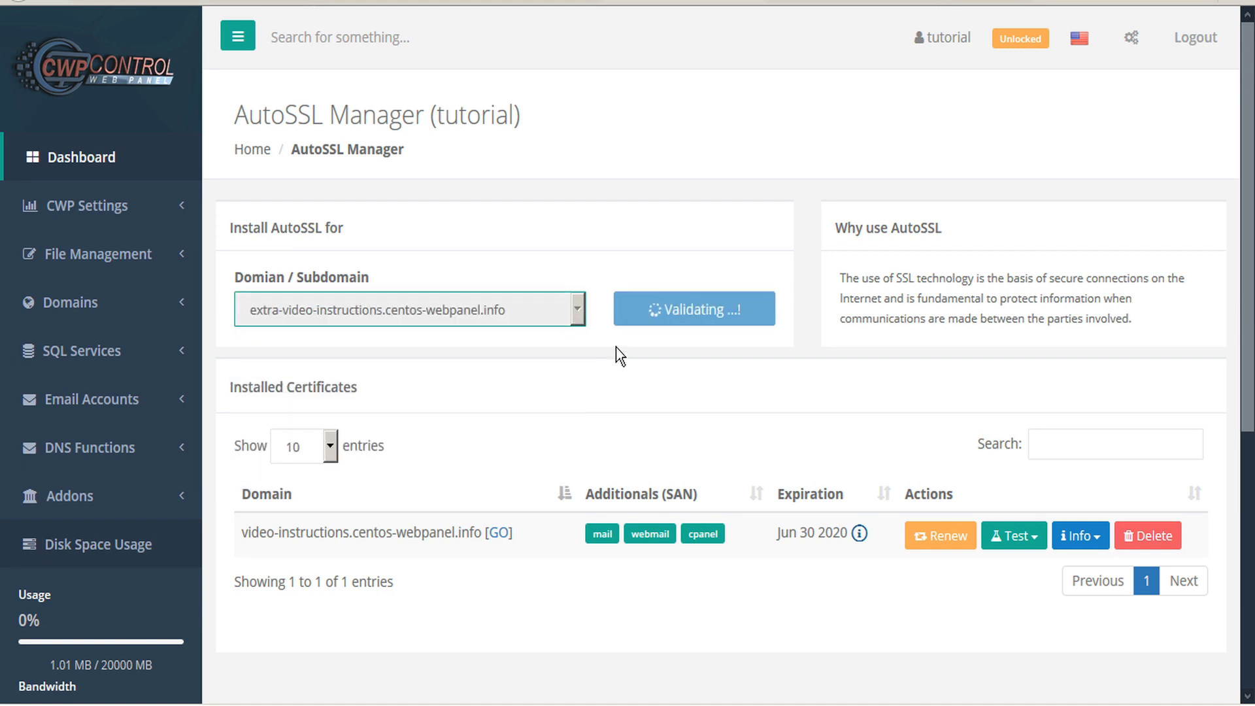